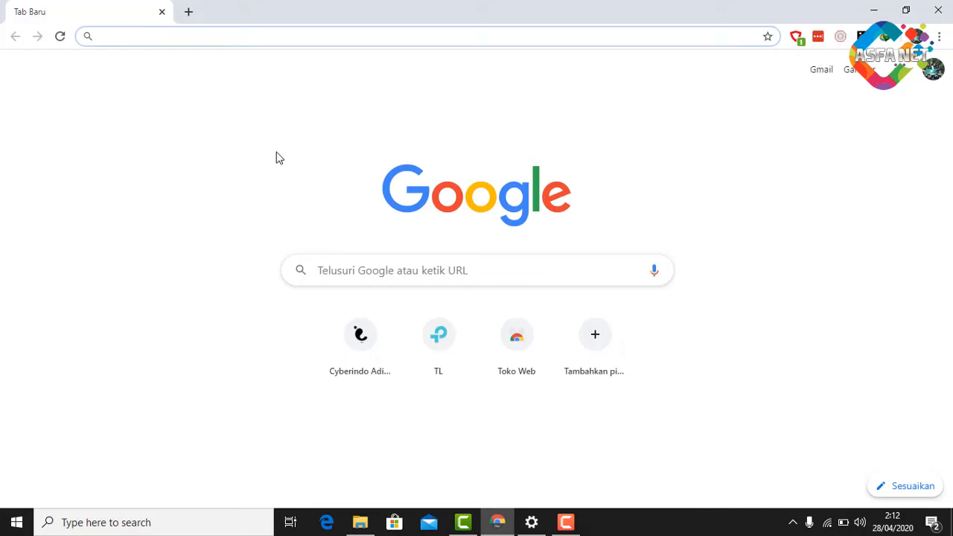
Step: Enter speedtest.cbn.id in Chrome's address bar, accepting the autocomplete suggestion
type("s")
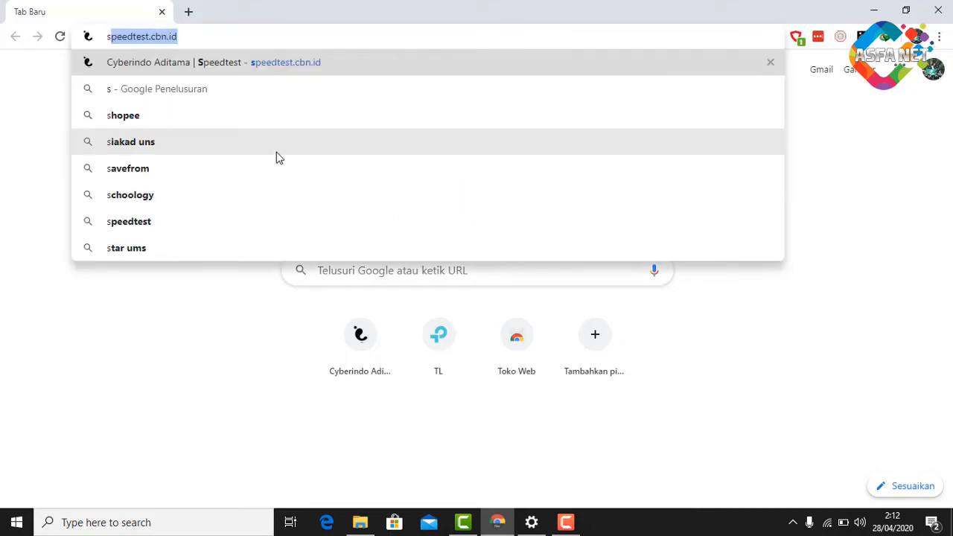
type("pe")
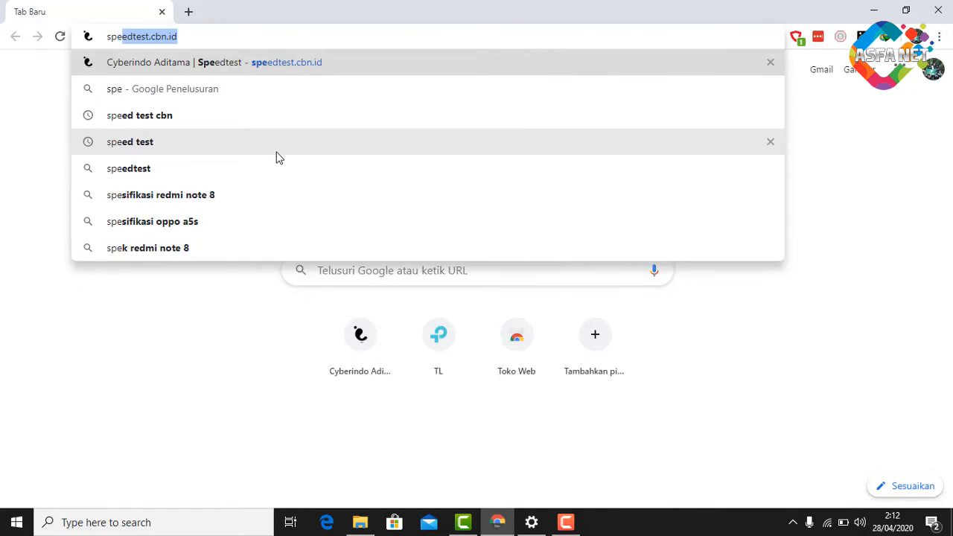
key("Right")
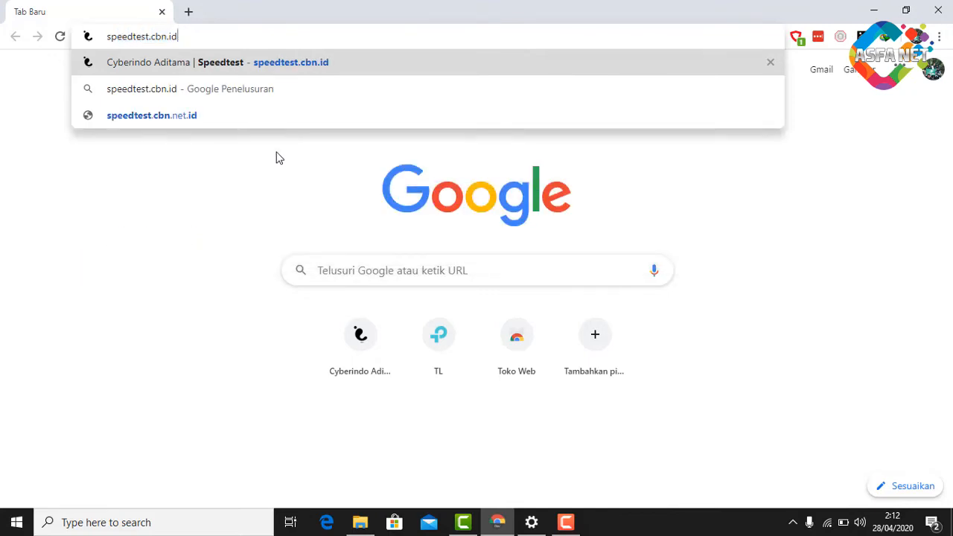
key("Return")
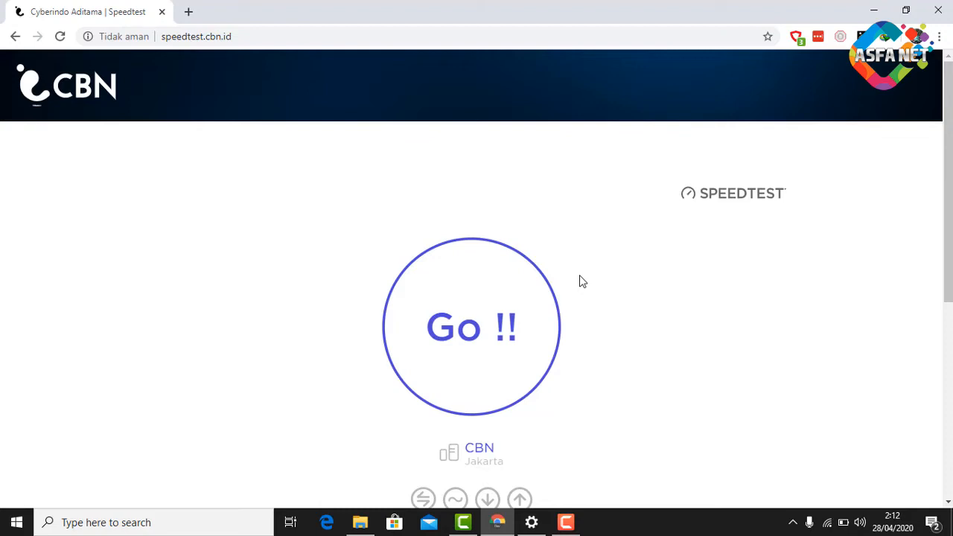
Step: Run the CBN speed test (25 ms ping, 1.9 Mbps down and up), then open a new tab
left_click(508, 302)
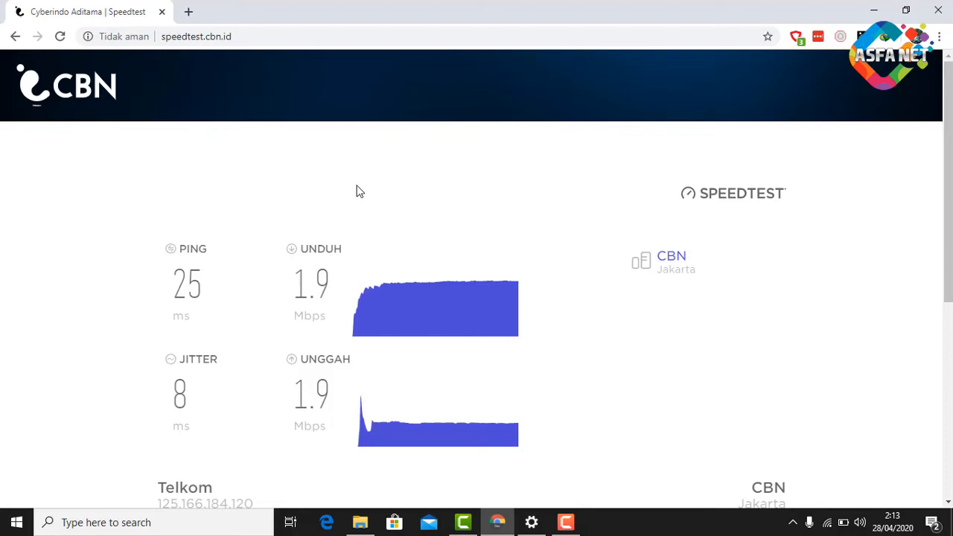
left_click(191, 14)
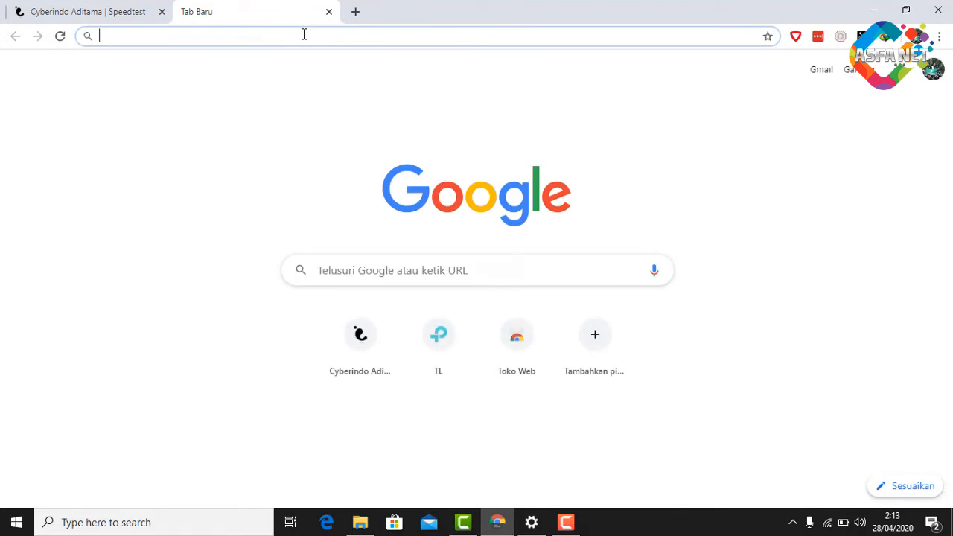
Step: Load the router admin page at 192.168.0.1, correcting the mistyped 192.168.9.1
type("192.1")
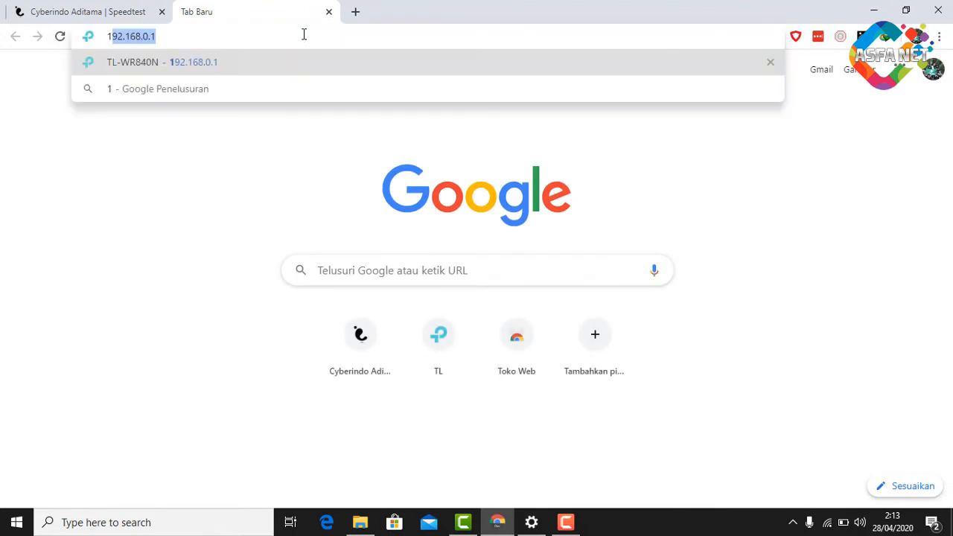
type("68")
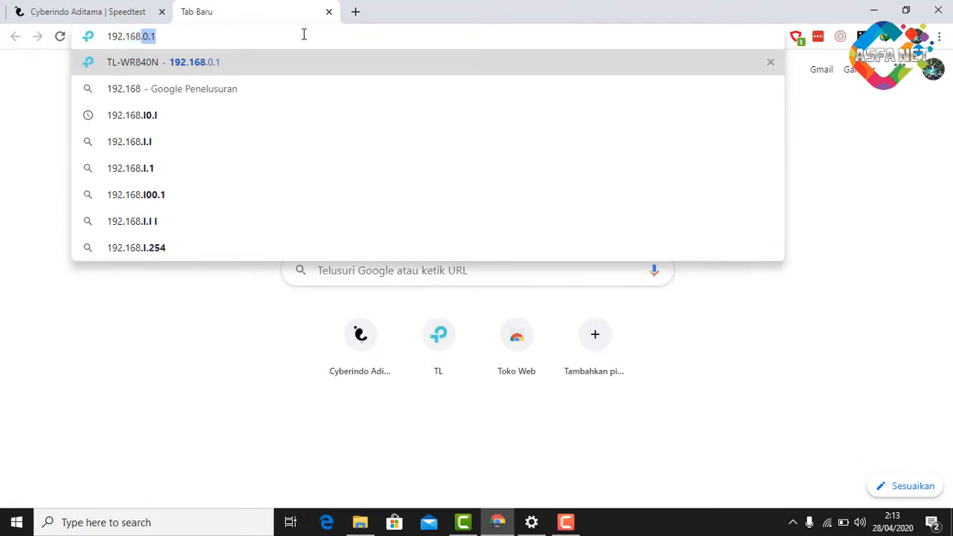
type(".9")
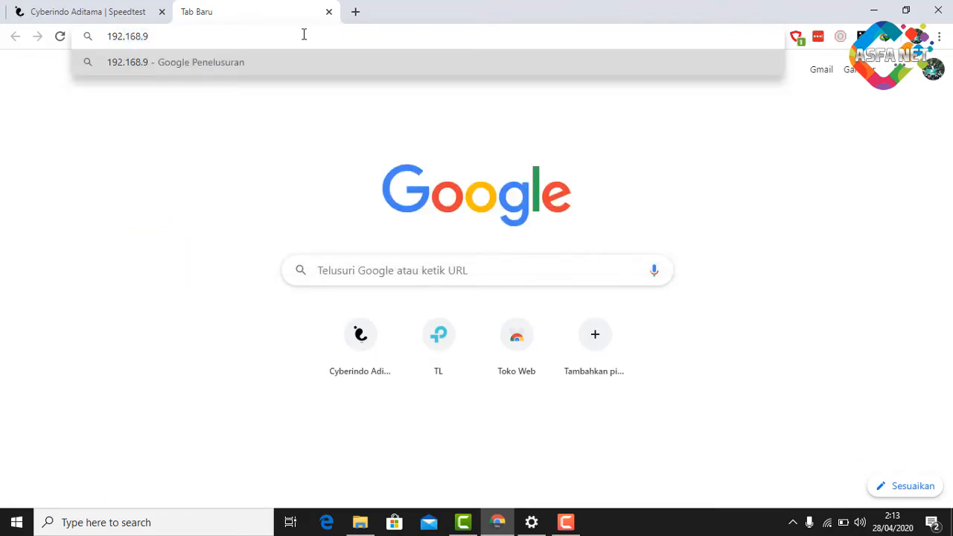
type(".1")
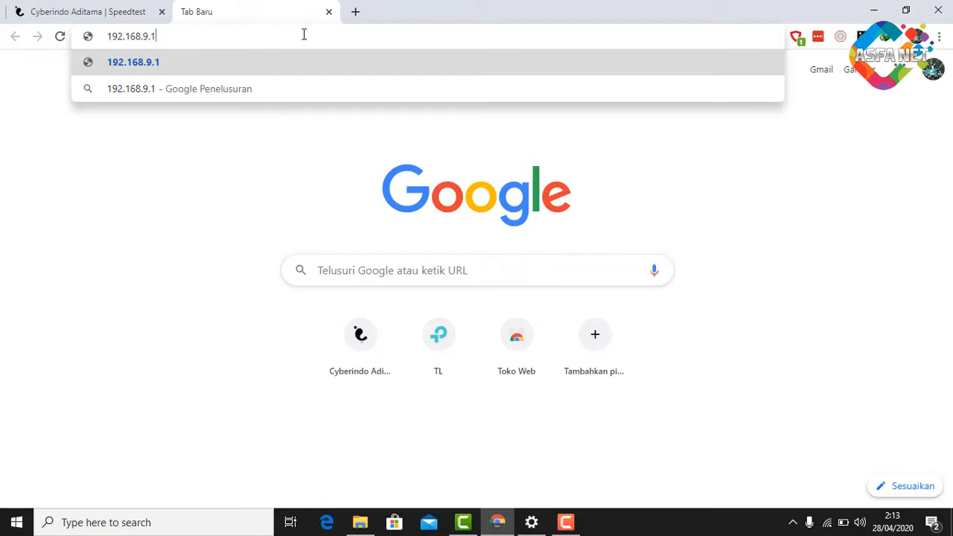
key("BackSpace")
key("BackSpace")
key("BackSpace")
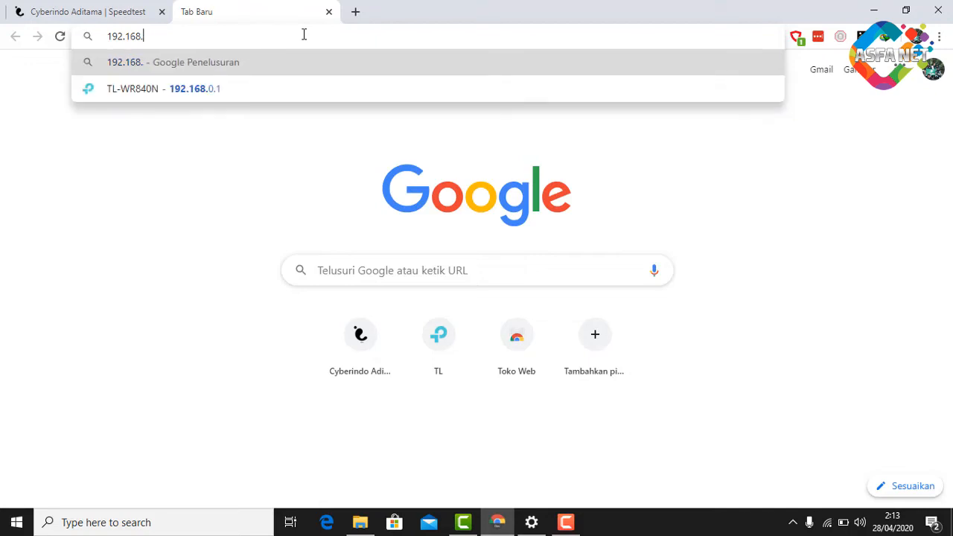
type("0.1")
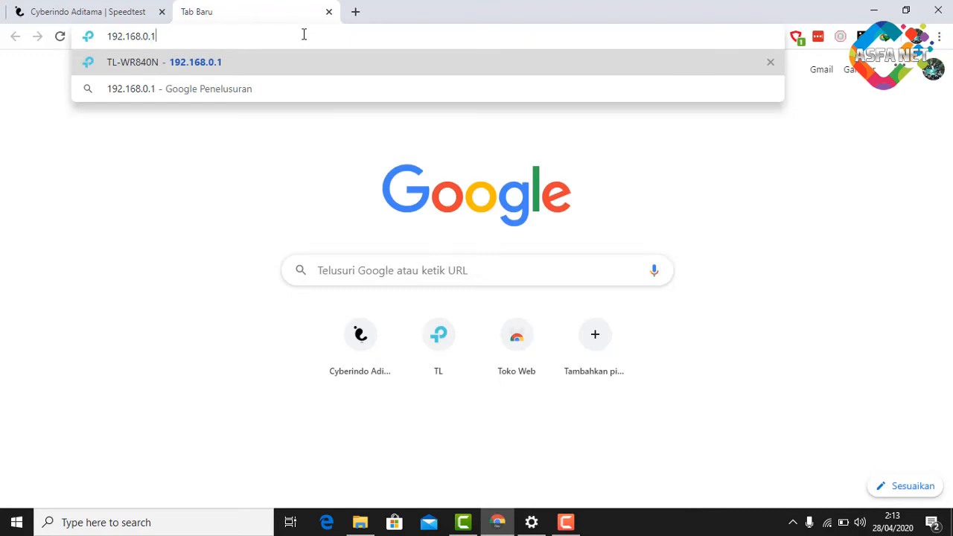
key("Return")
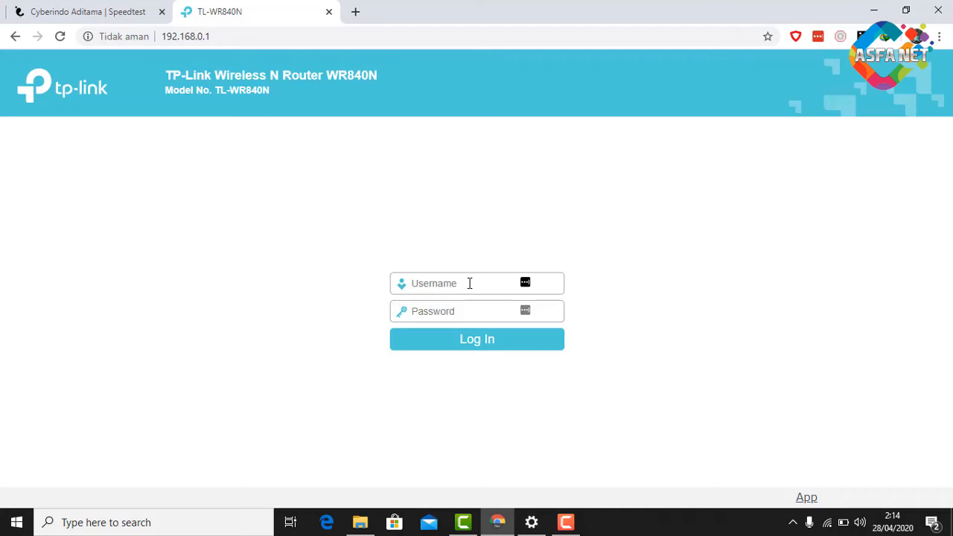
Step: Sign in to the TL-WR840N with the admin username and password
left_click(472, 313)
key("Return")
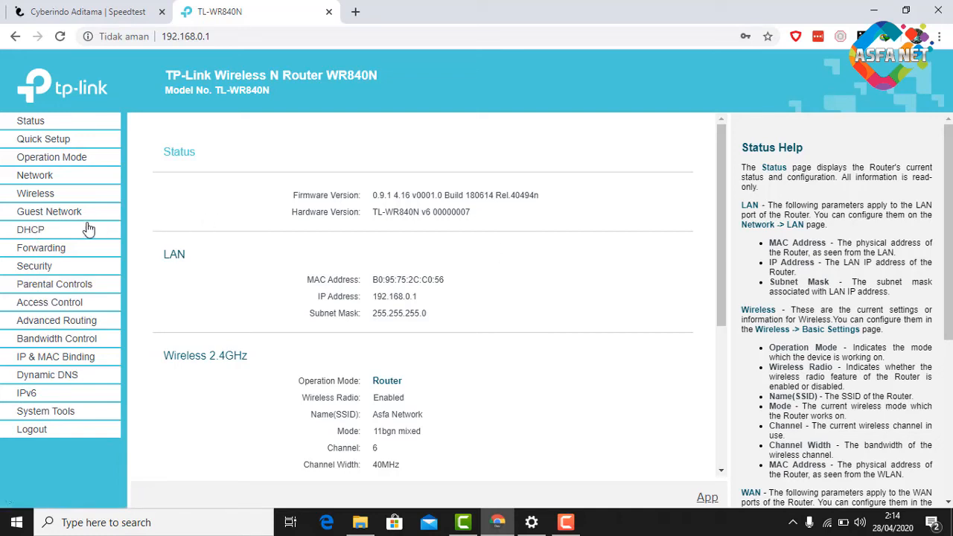
Step: Check the DHCP pool 192.168.0.101–192.168.0.106 with 120-minute lease, then save the DHCP settings
left_click(39, 234)
left_click(457, 224)
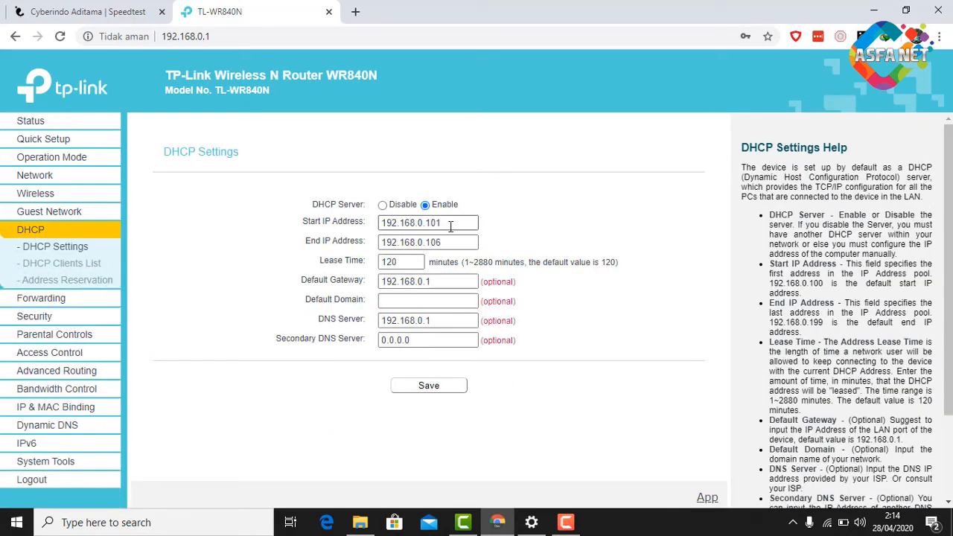
left_click(456, 246)
left_click_drag(458, 221, 430, 220)
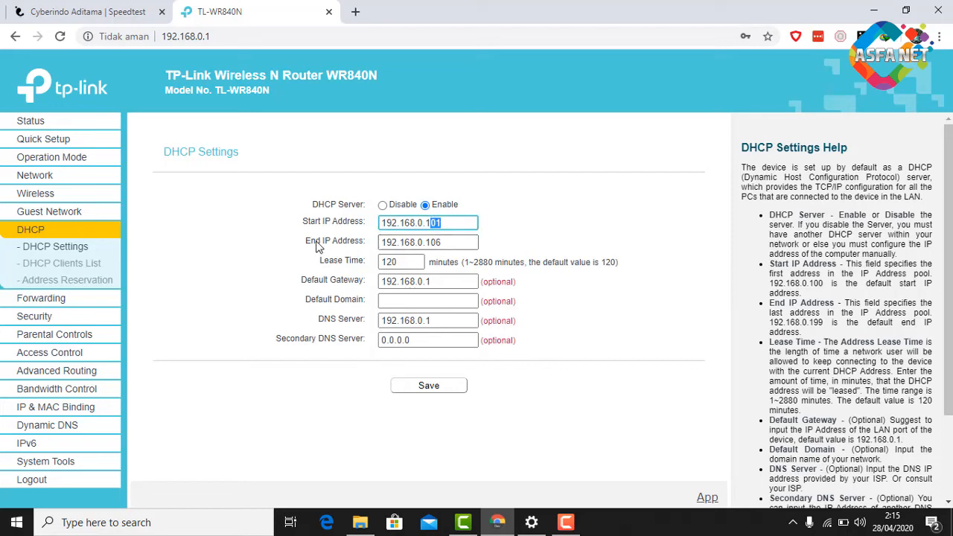
left_click(459, 240)
left_click_drag(459, 240, 428, 239)
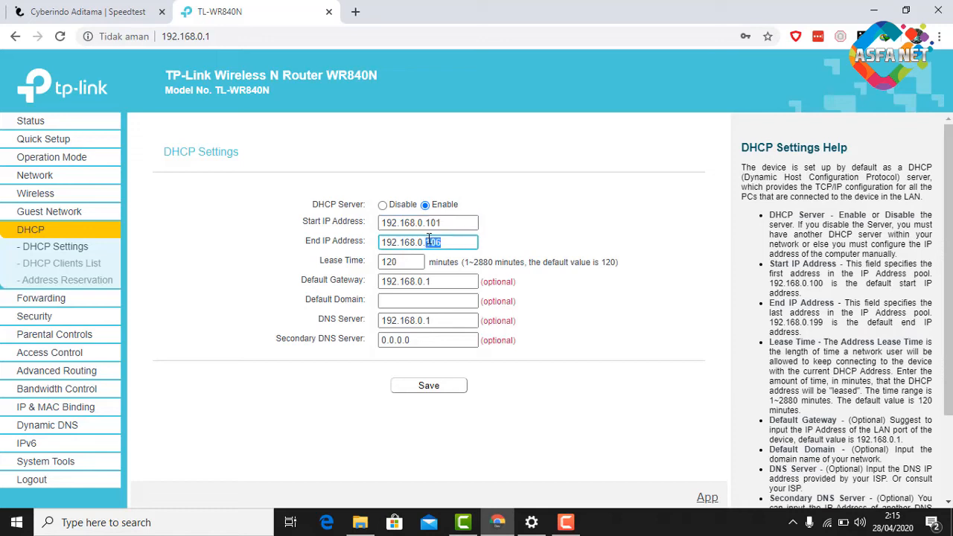
left_click(451, 242)
double_click(408, 260)
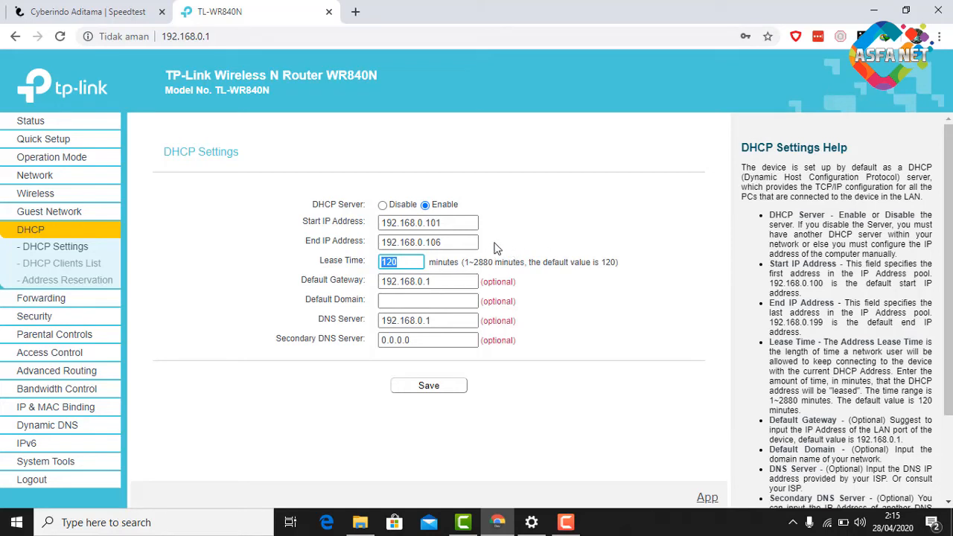
left_click(436, 398)
Step: Tick Enable Bandwidth Control, keeping 2000 Kbps egress and ingress totals
left_click(104, 395)
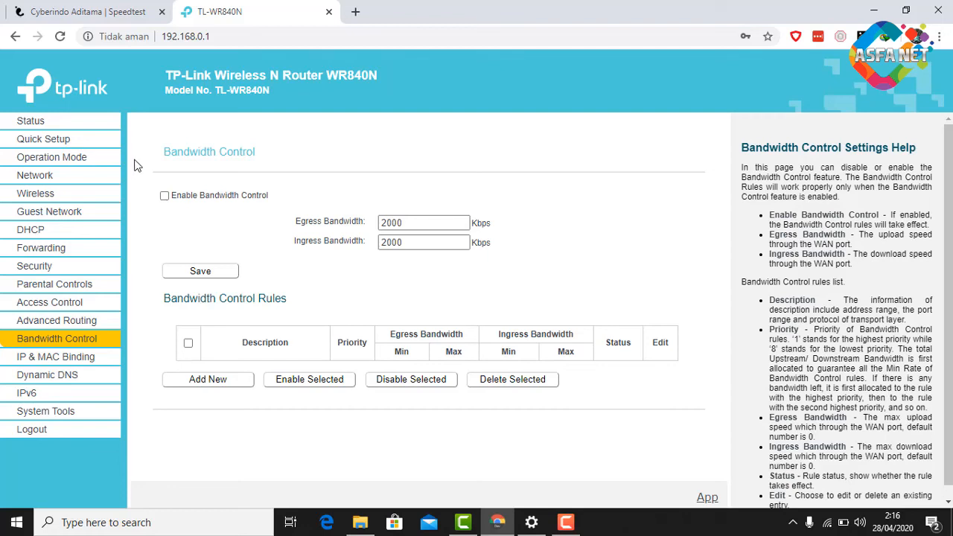
left_click(165, 196)
left_click_drag(438, 222, 200, 223)
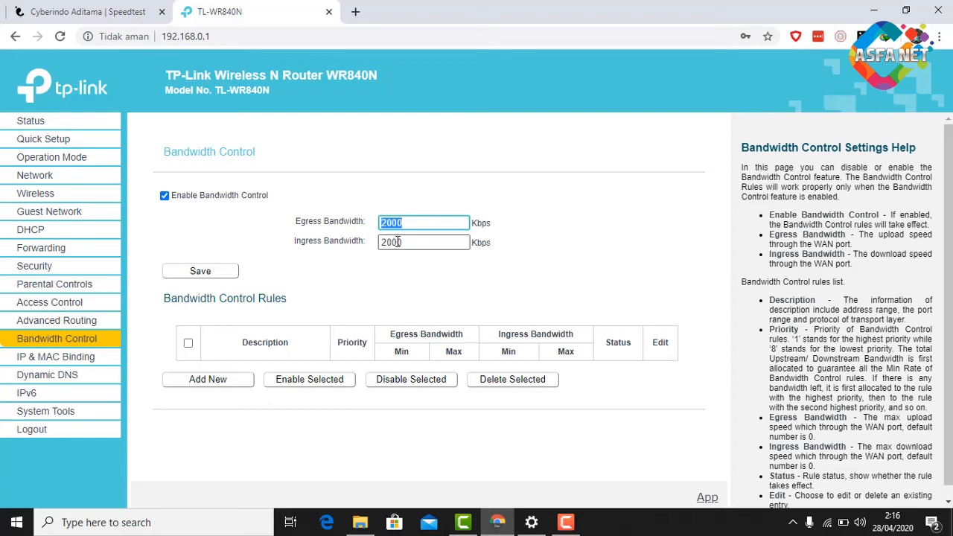
left_click_drag(292, 226, 363, 227)
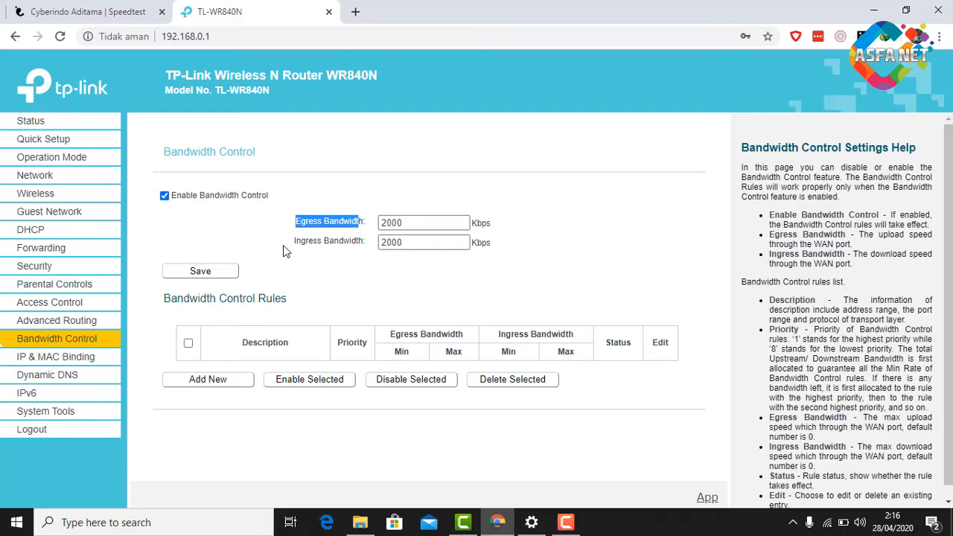
left_click_drag(292, 246, 363, 247)
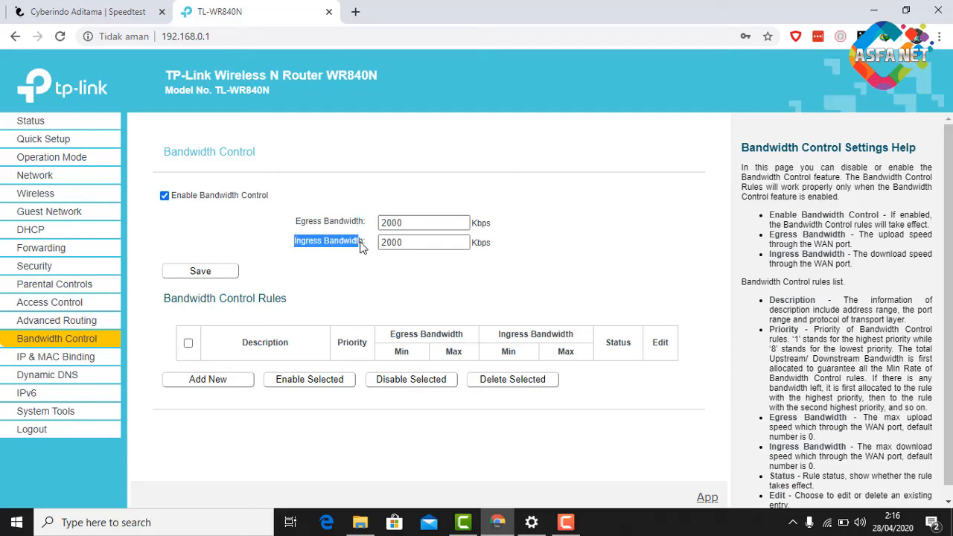
left_click(313, 248)
left_click(125, 9)
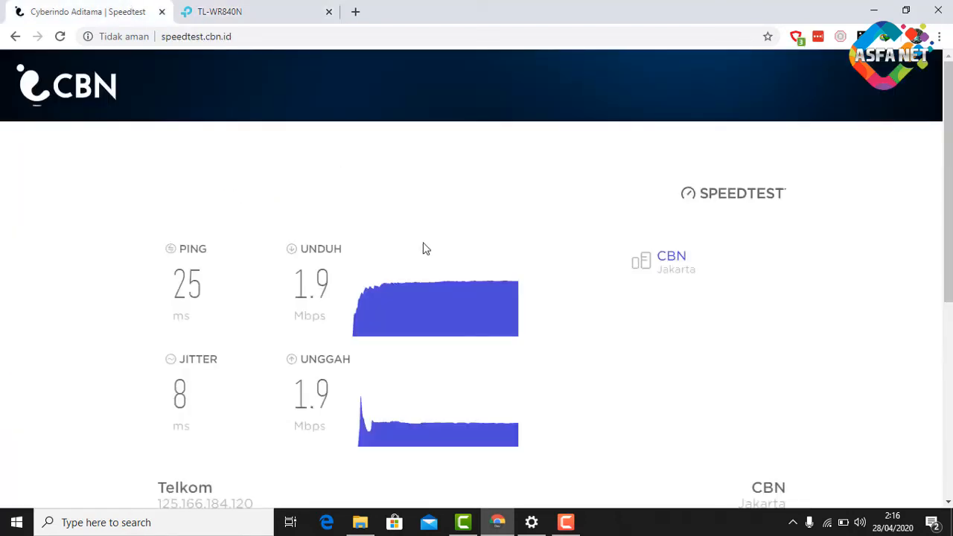
scroll(377, 261, "down", 2)
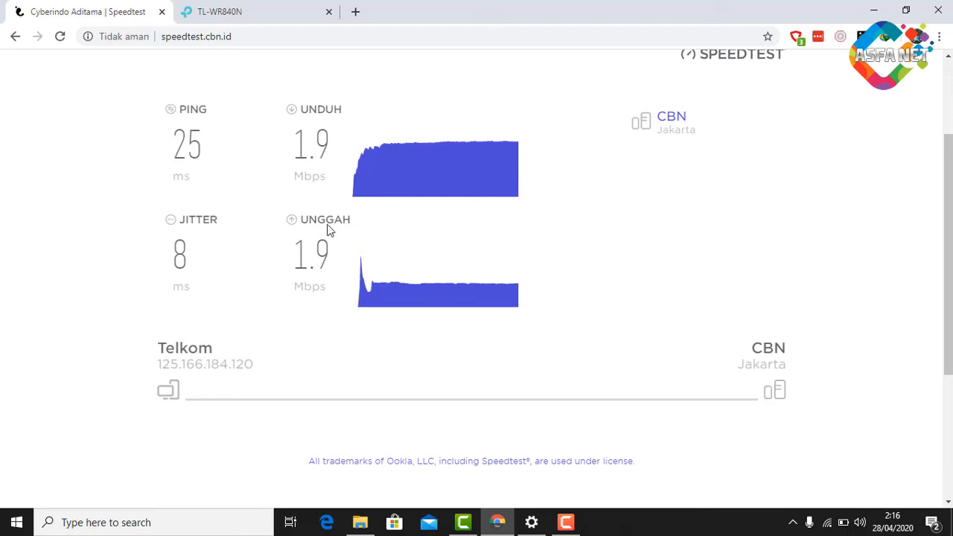
left_click(227, 9)
left_click_drag(419, 223, 365, 226)
double_click(412, 245)
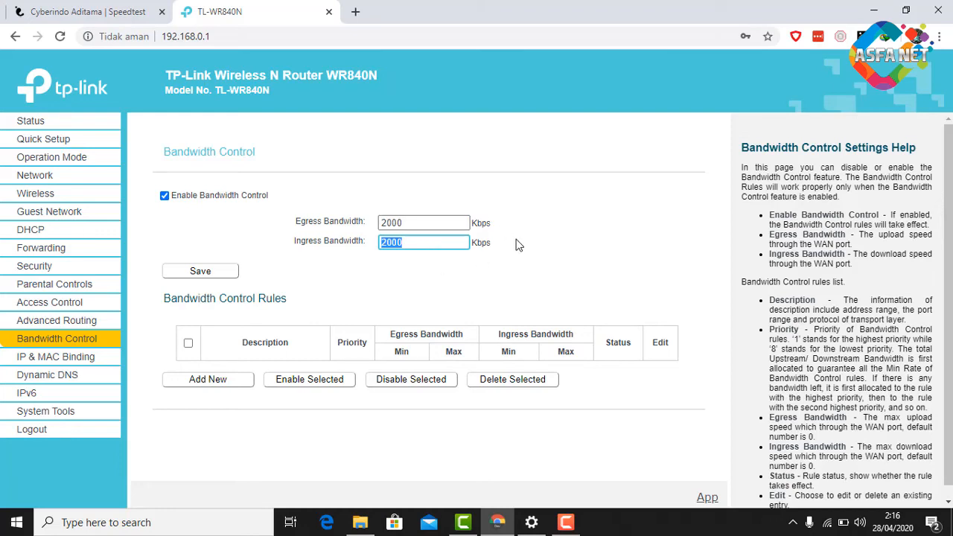
Step: Save the enabled Bandwidth Control settings with 2000 Kbps egress and ingress
left_click(201, 272)
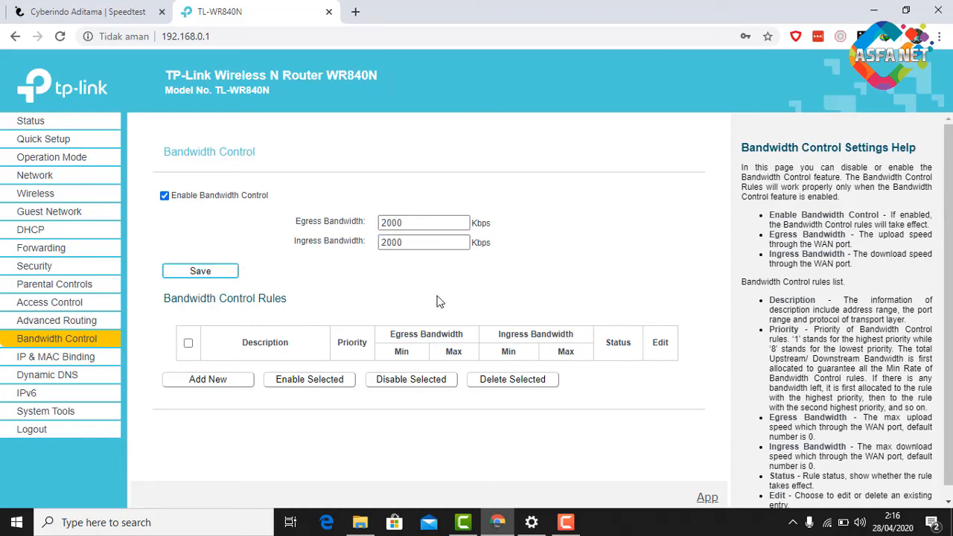
Step: Add a new bandwidth rule with IP range 192.168.0.101 to 192.168.0.106
left_click(194, 388)
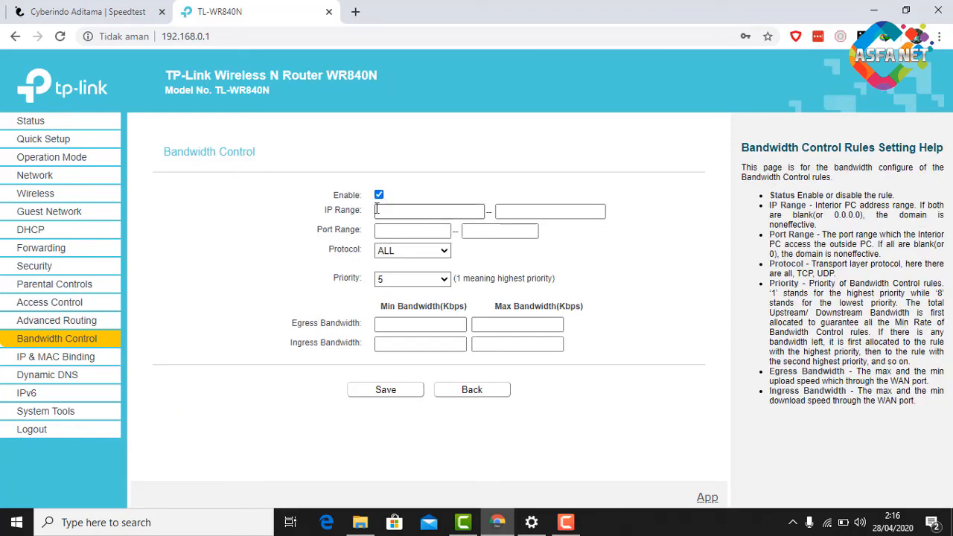
left_click(400, 209)
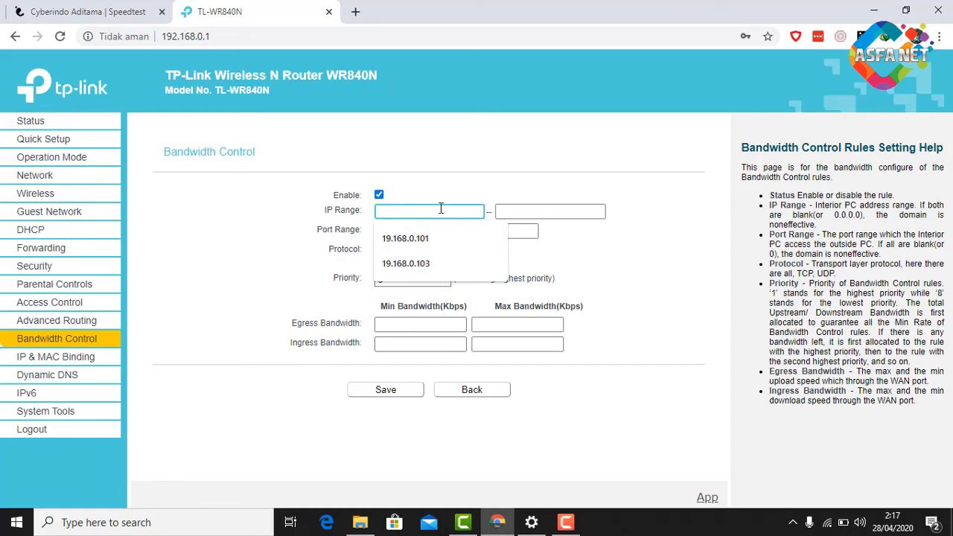
left_click(436, 230)
left_click(393, 212)
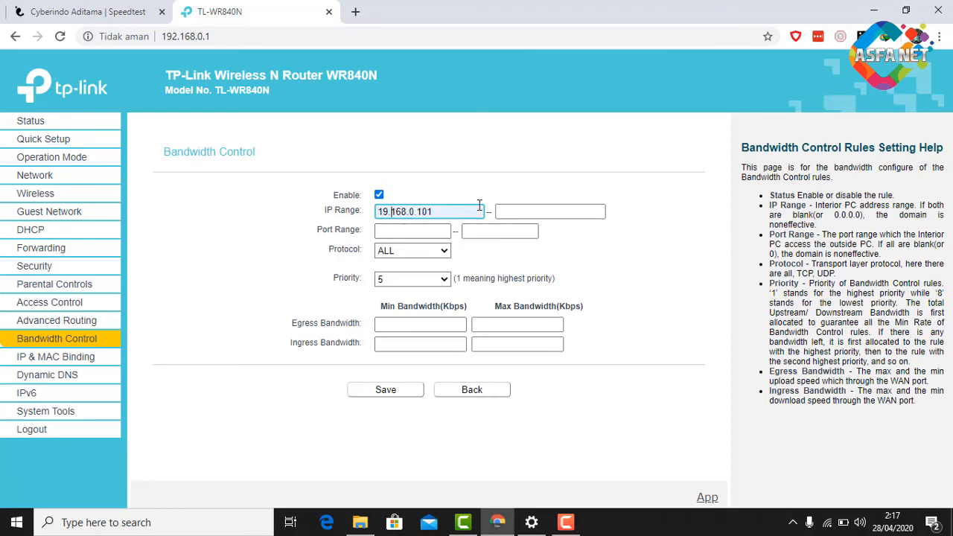
type("2")
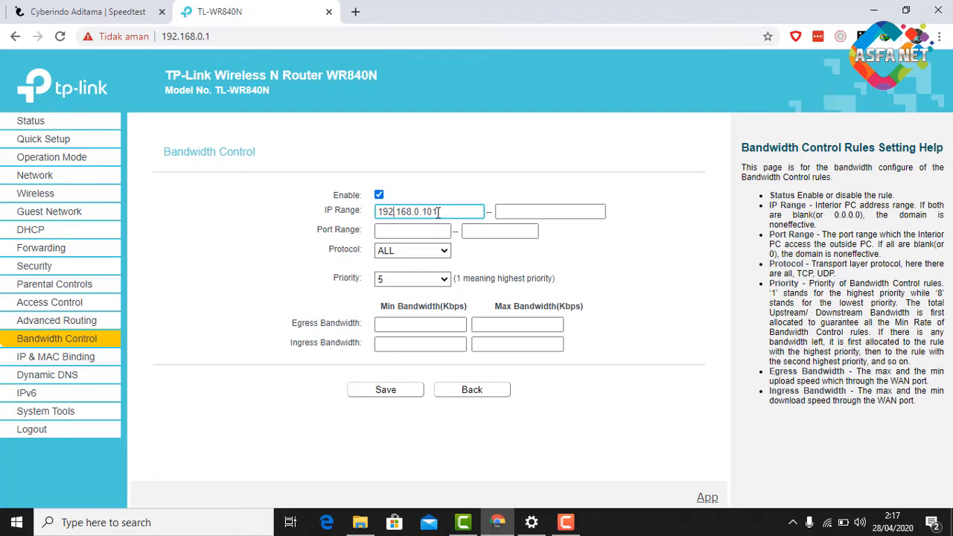
mouse_move(438, 212)
left_mouse_down()
mouse_move(419, 212)
mouse_move(432, 212)
left_mouse_up()
left_click(584, 212)
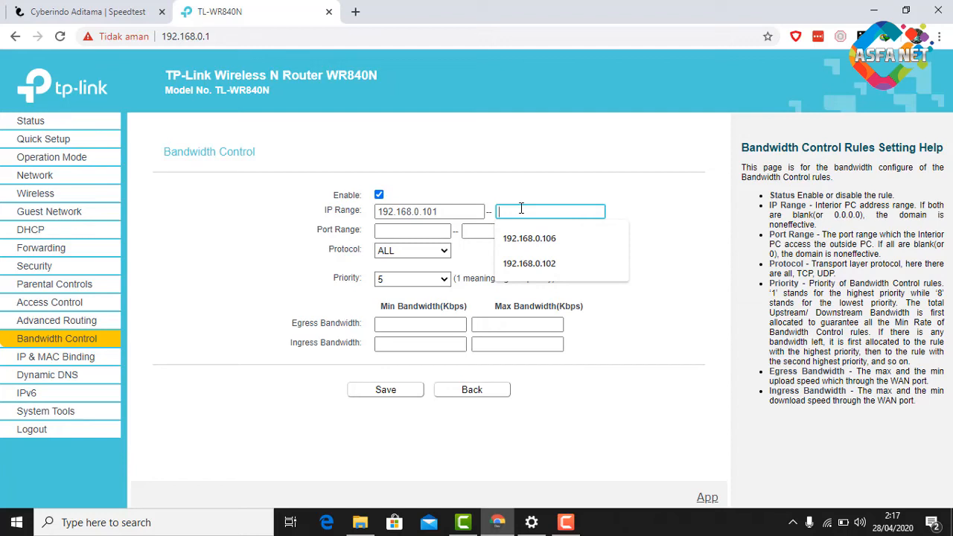
type("192.168.0.106")
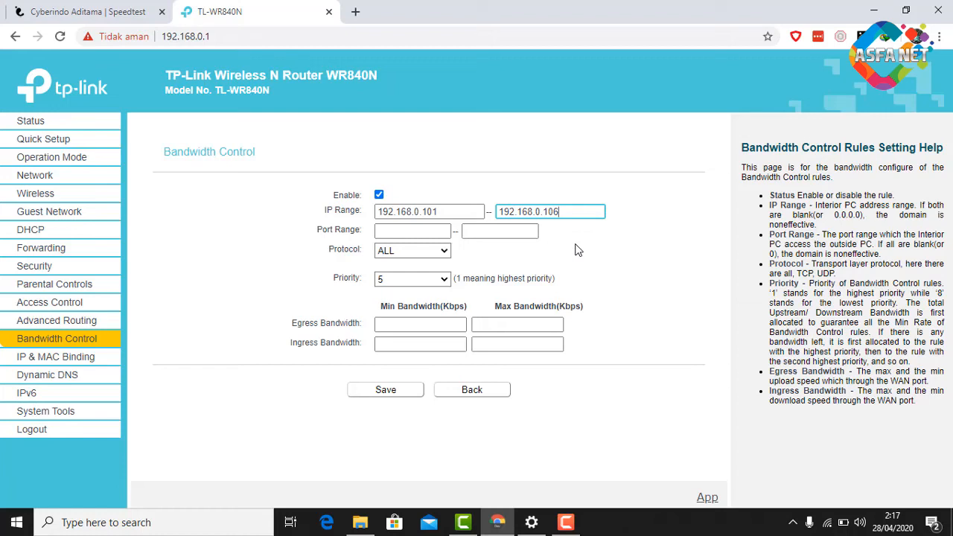
Step: Launch Windows Calculator via Start search and move it to the screen centre
left_click(103, 523)
type("cal")
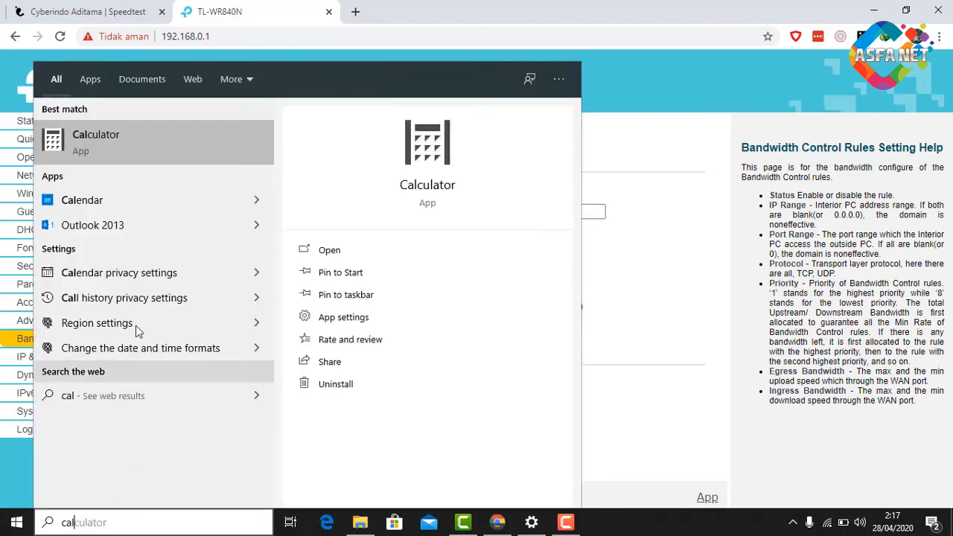
left_click(422, 171)
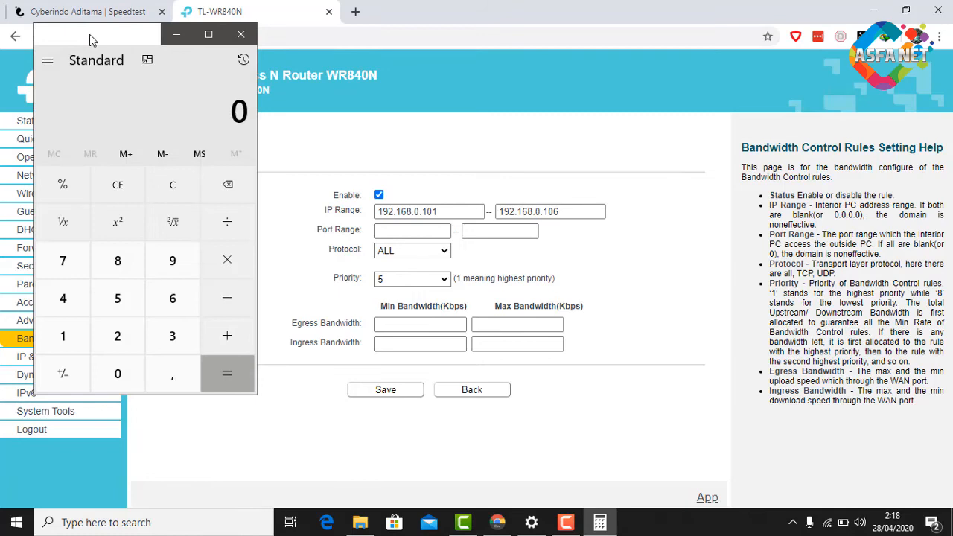
left_click_drag(89, 35, 369, 47)
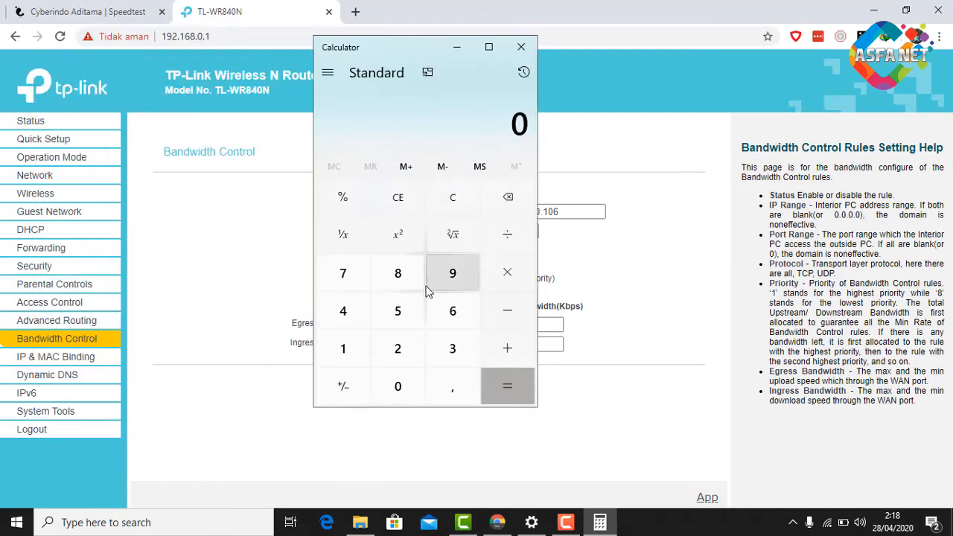
Step: Compute 2000 ÷ 500 = 4, then minimize the calculator
left_click(400, 360)
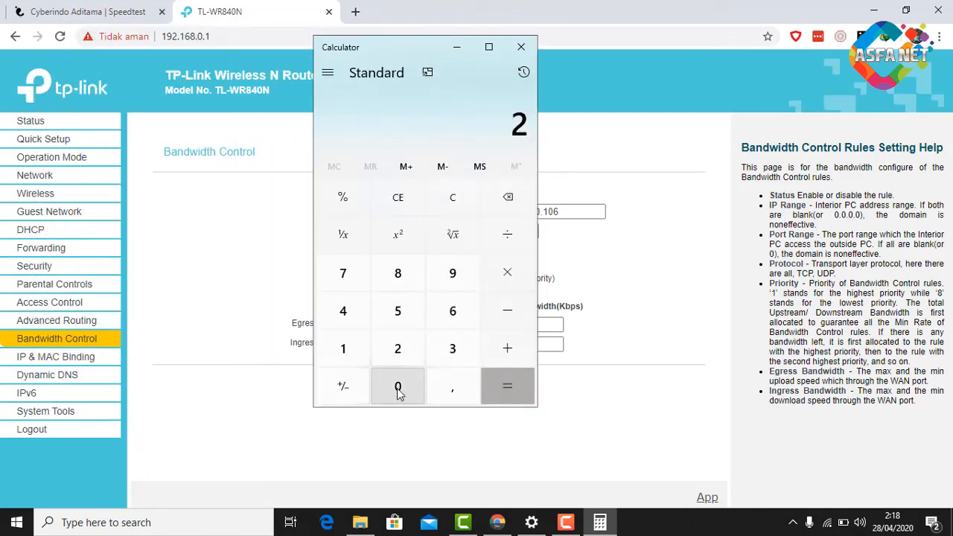
left_click(400, 389)
left_click(399, 389)
left_click(400, 389)
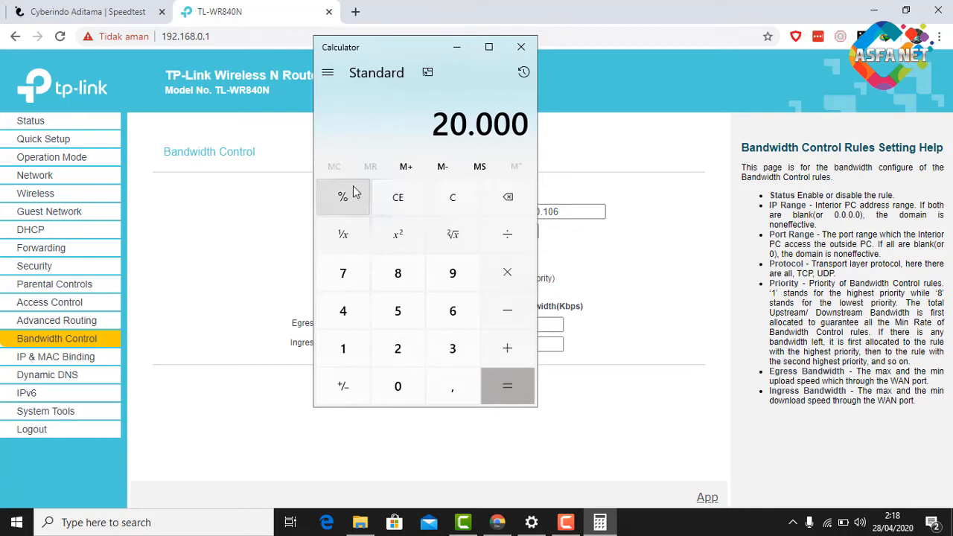
left_click(507, 197)
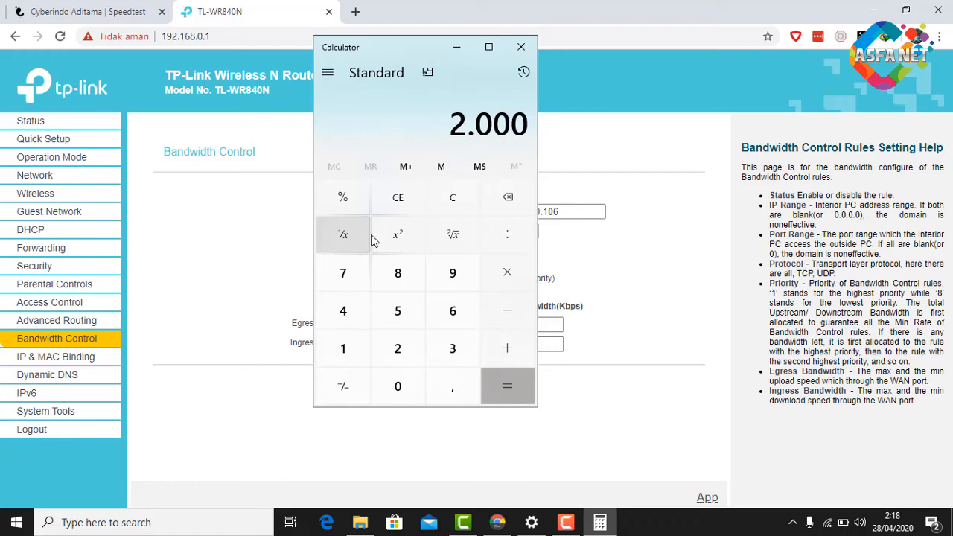
left_click(504, 242)
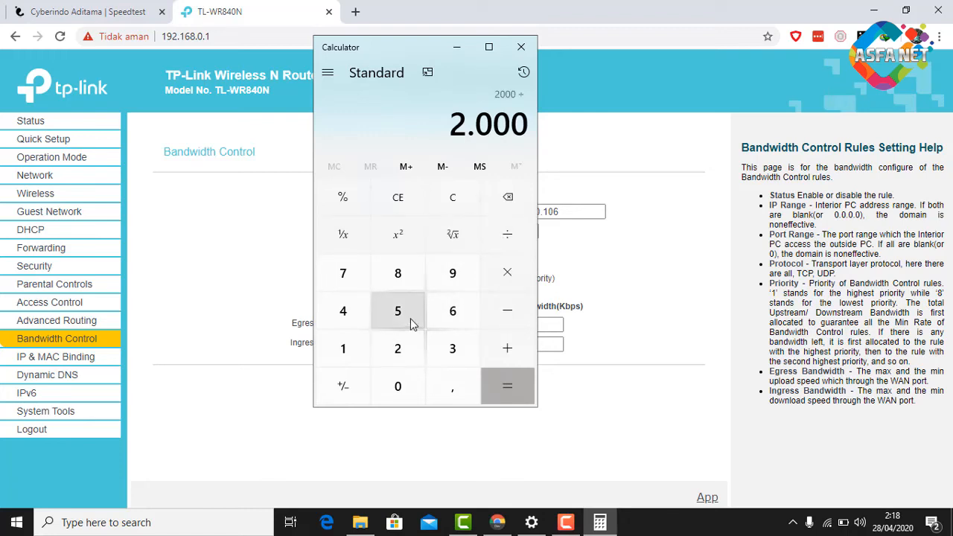
left_click(413, 324)
left_click(397, 394)
left_click(397, 393)
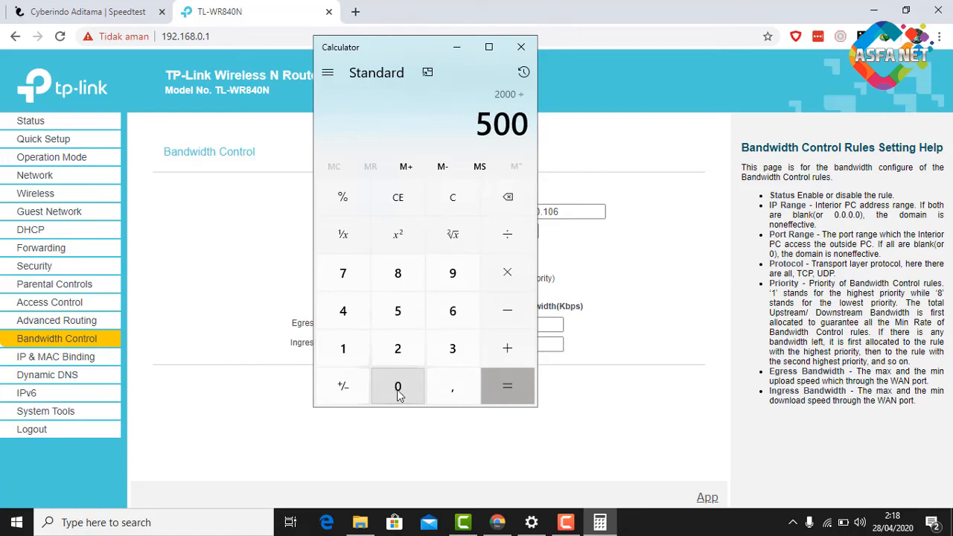
left_click(502, 385)
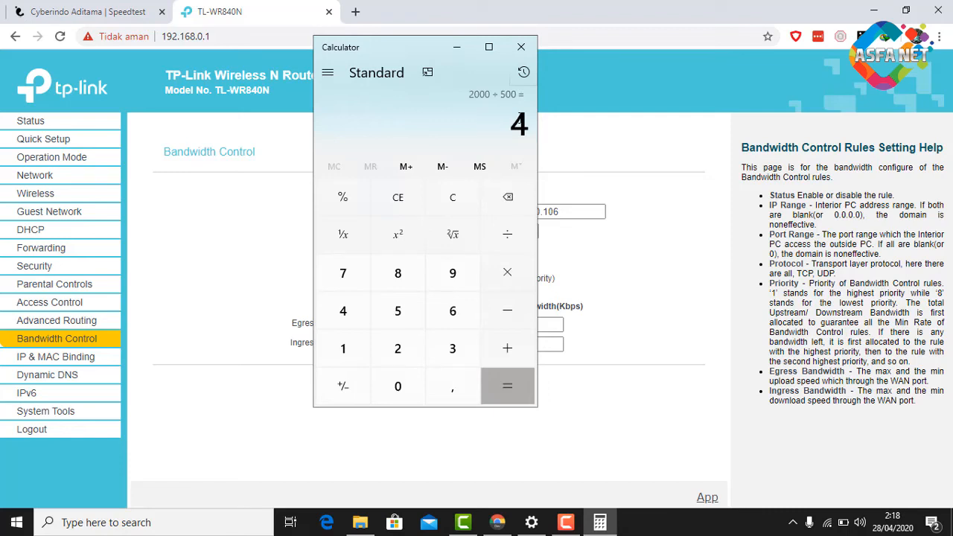
left_click(661, 198)
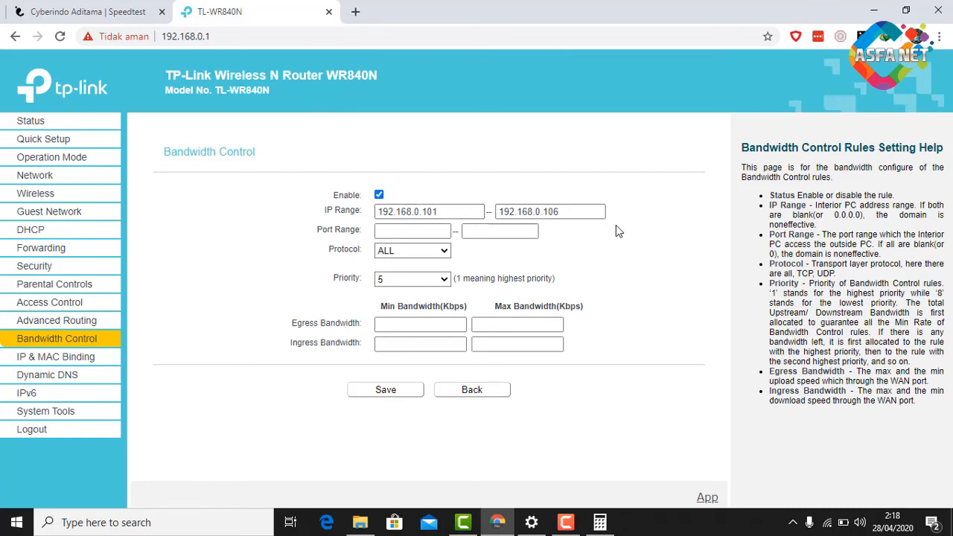
Step: Back in the rule form, set egress bandwidth to min 1 and max 412 Kbps
key("alt+Tab")
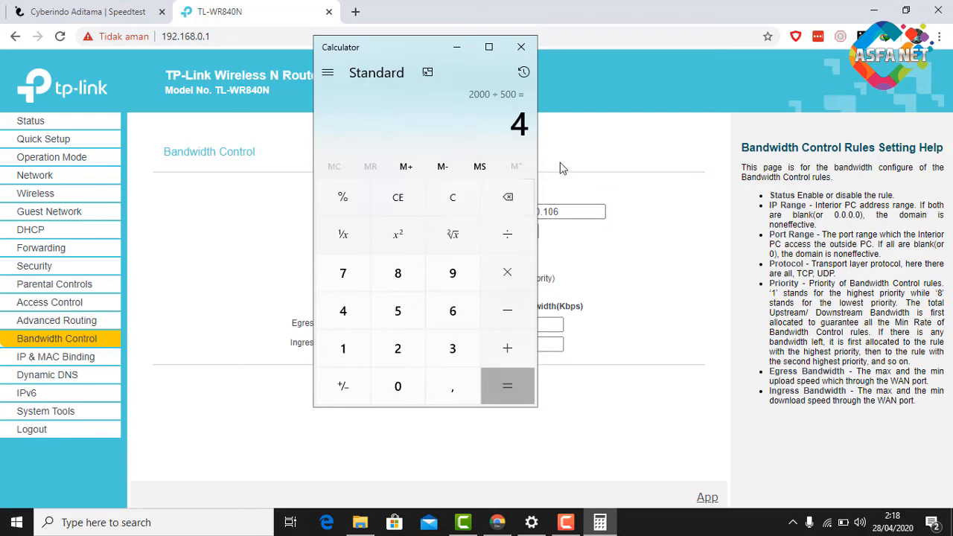
left_click(680, 247)
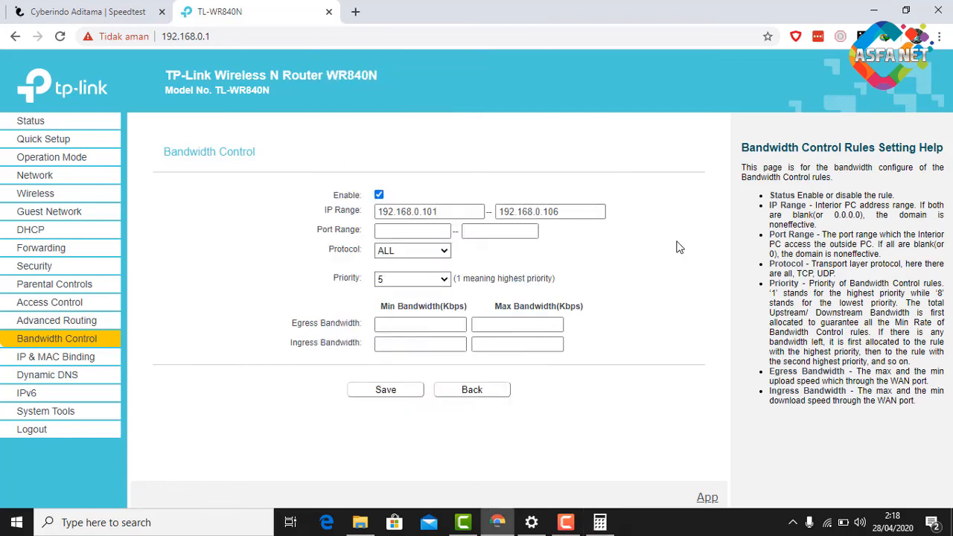
left_click(401, 329)
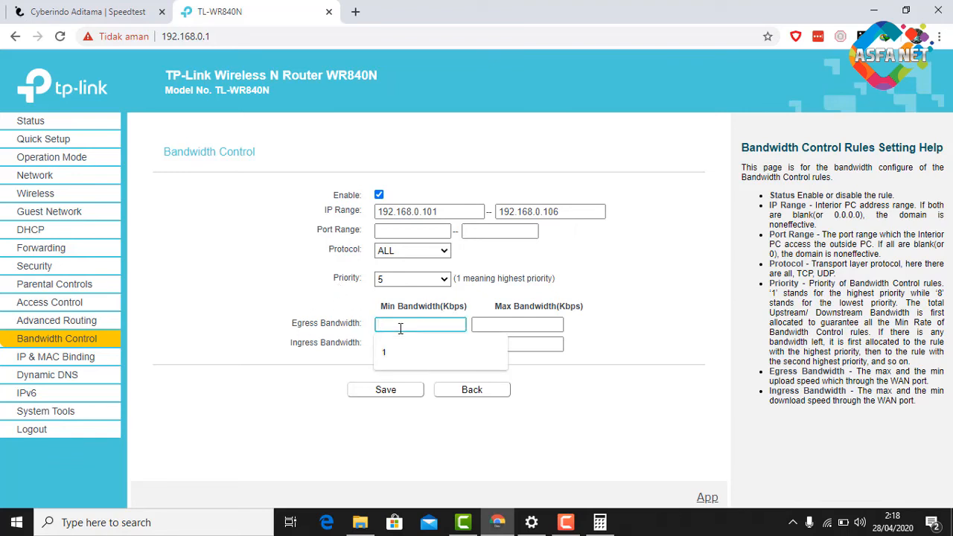
type("1")
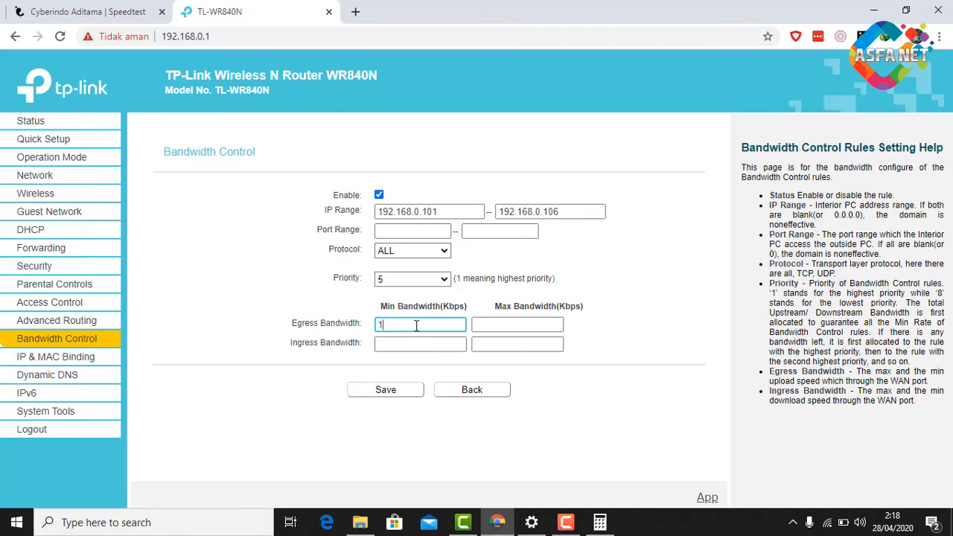
left_click(504, 328)
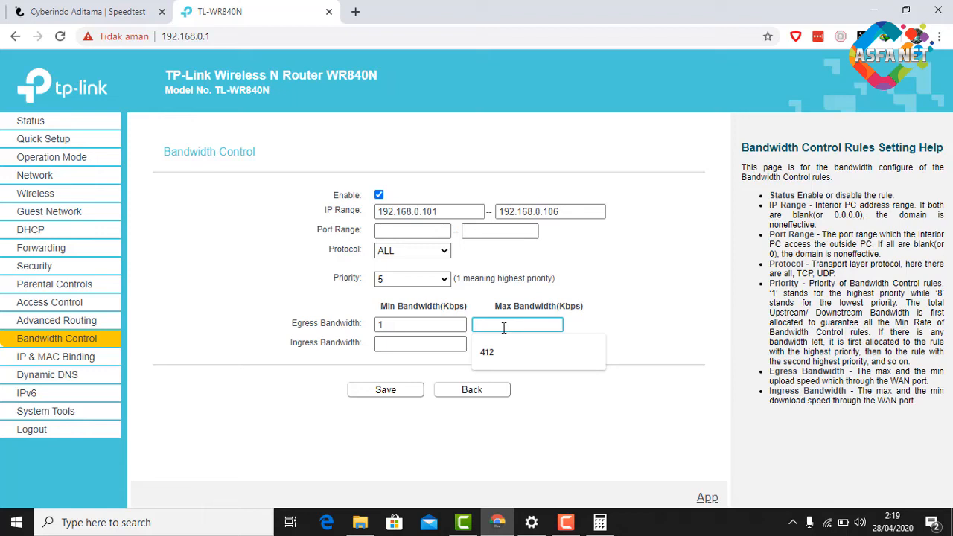
left_click(507, 356)
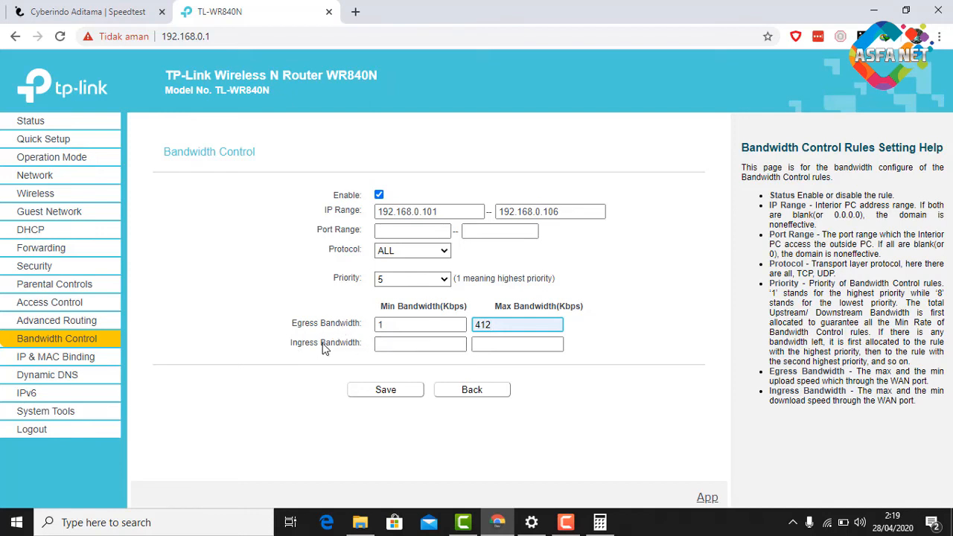
Step: Set ingress bandwidth to min 1 and max 588 Kbps
left_click(407, 344)
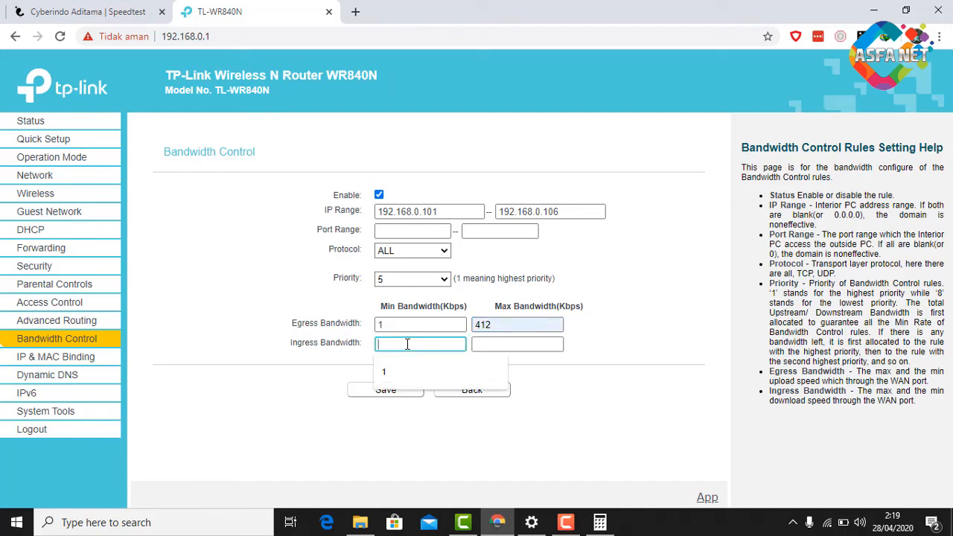
type("1")
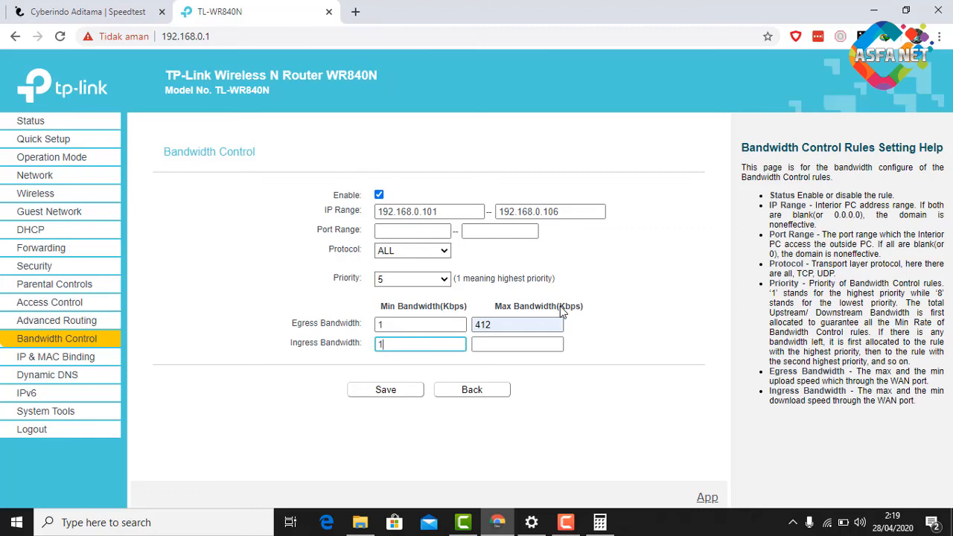
left_click(512, 345)
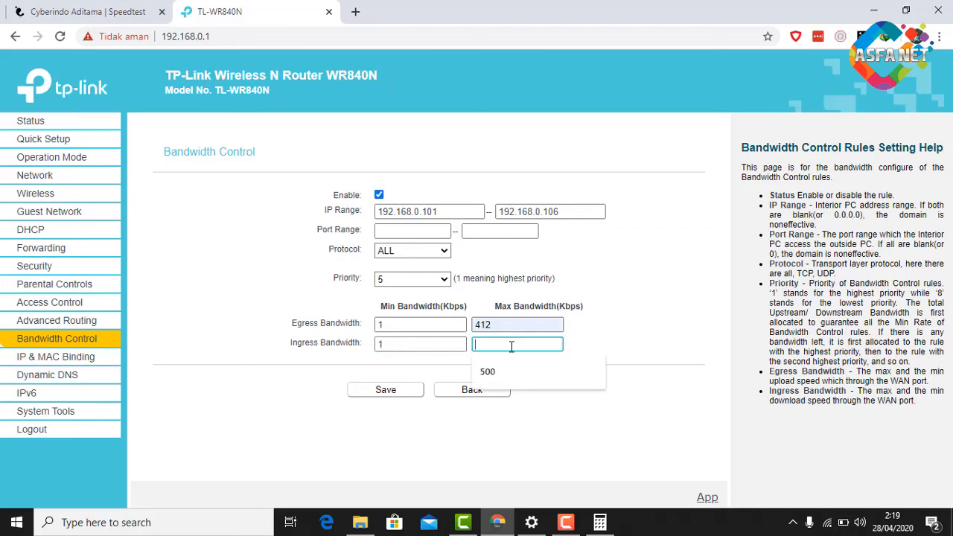
type("5")
key("BackSpace")
type("523")
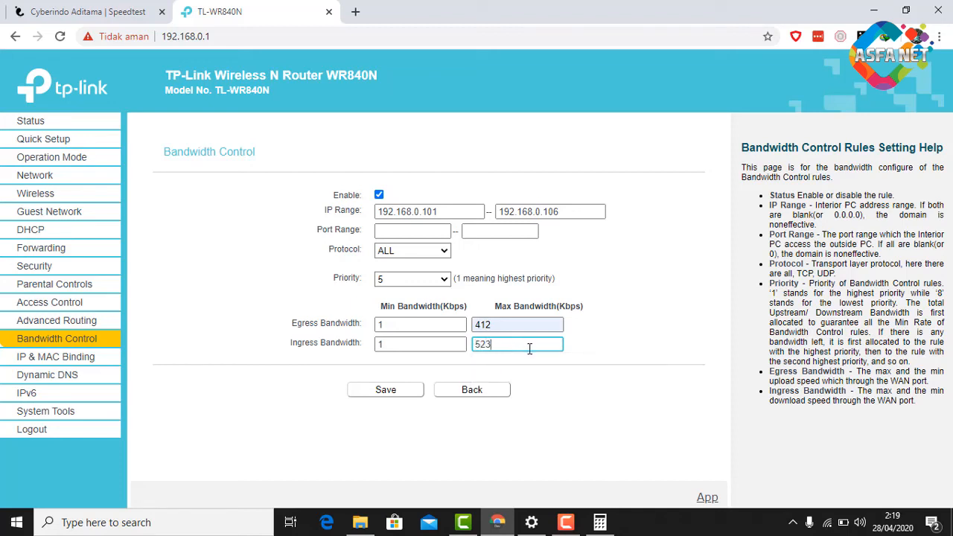
key("BackSpace")
key("BackSpace")
type("12")
key("BackSpace")
key("BackSpace")
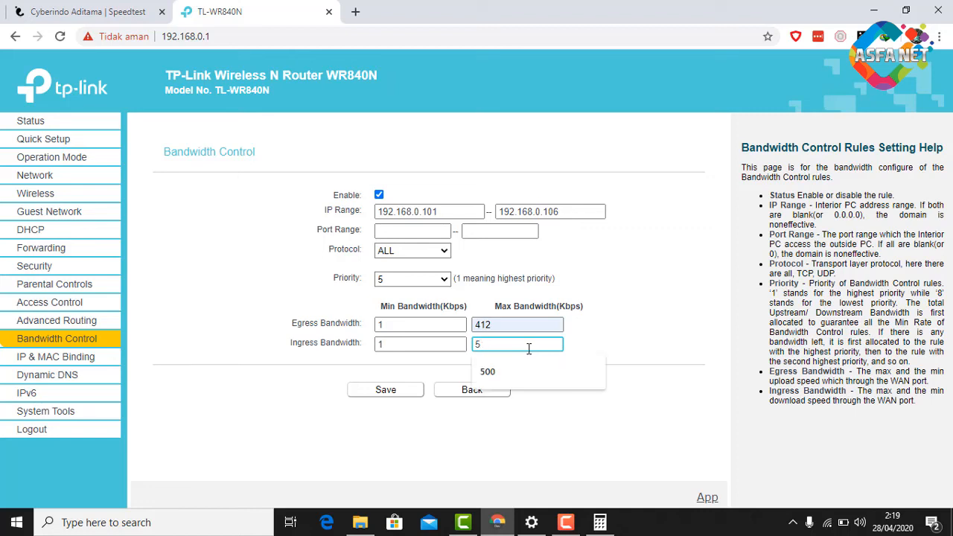
type("88")
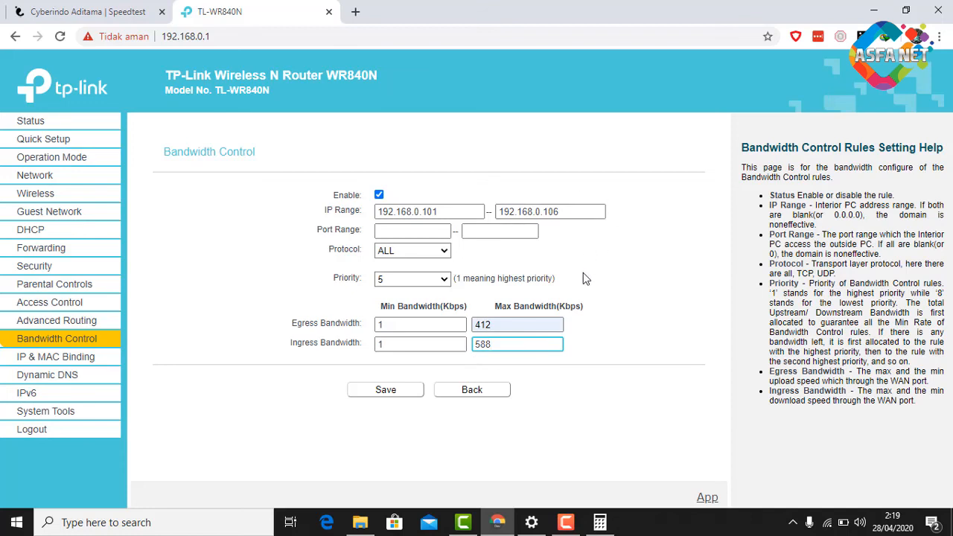
Step: Save the 192.168.0.101–106 rule with egress 1–412 and ingress 1–588 Kbps limits
left_click(393, 397)
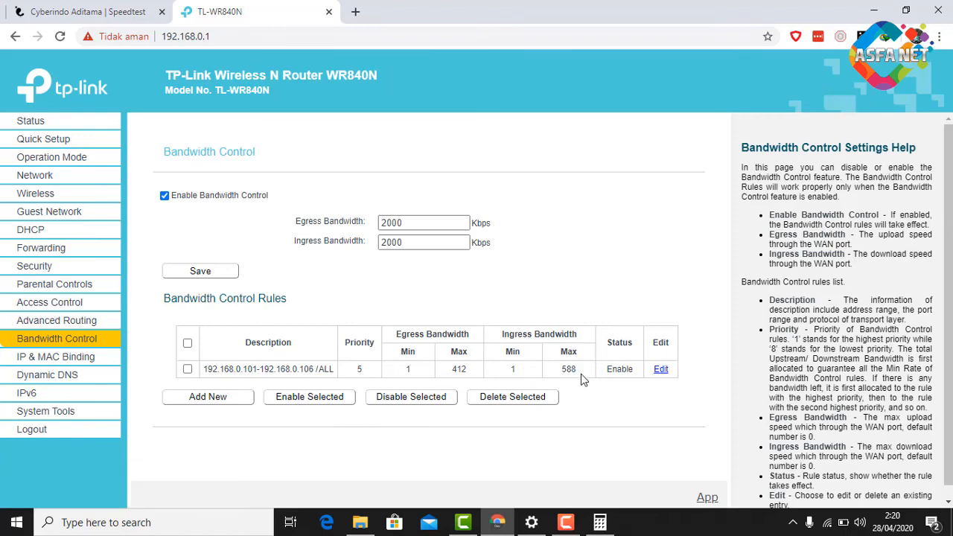
Step: Recheck the 2000 ÷ 500 calculator result, then reload CBN Speedtest for a fresh test
left_click(47, 6)
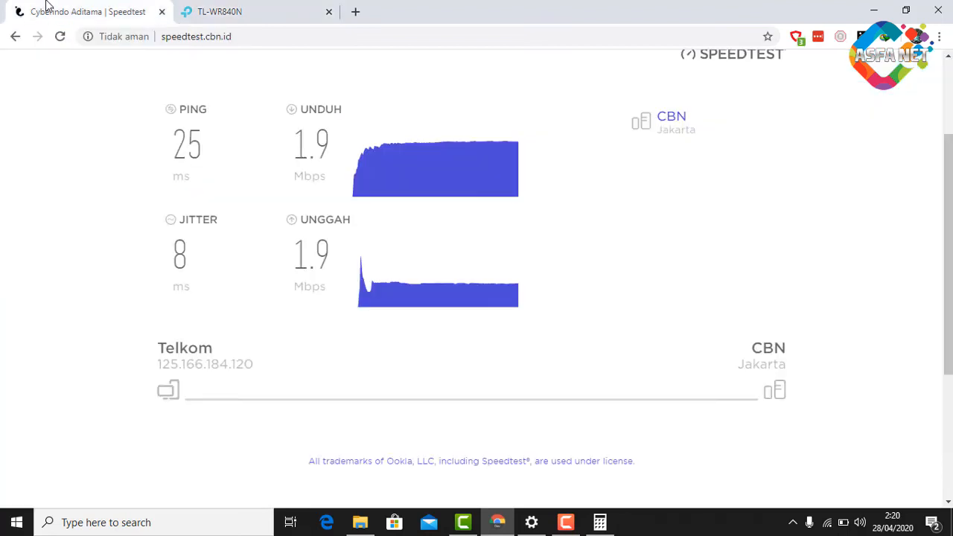
scroll(617, 292, "up", 2)
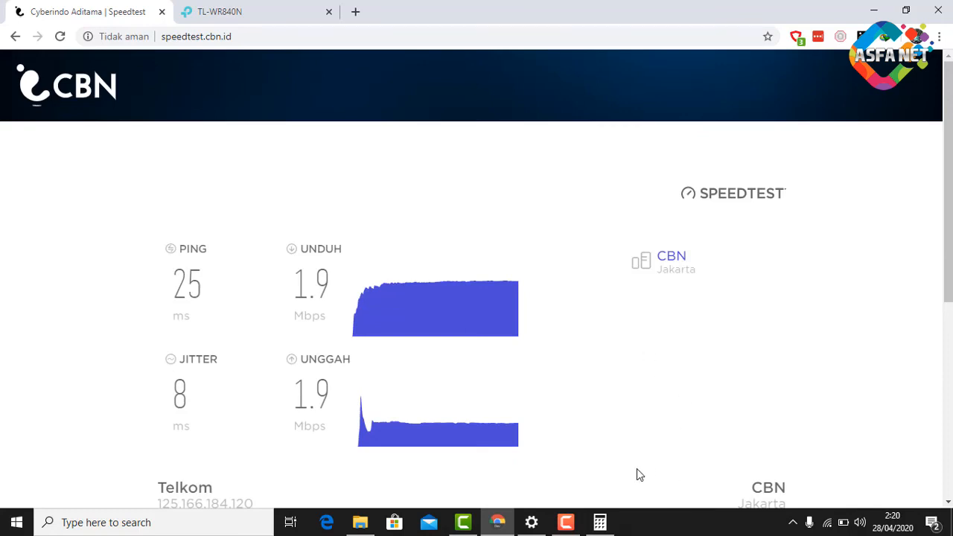
left_click(602, 523)
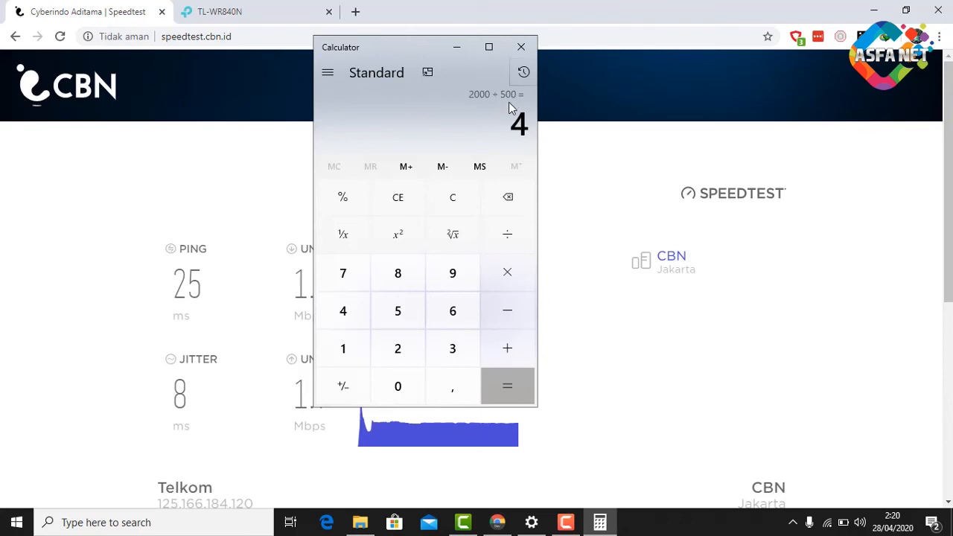
left_click(626, 167)
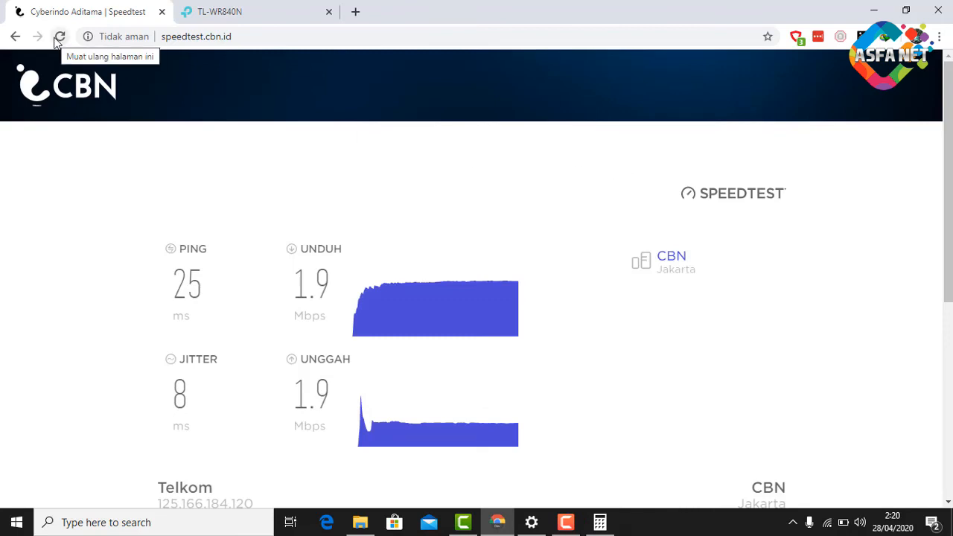
left_click(59, 36)
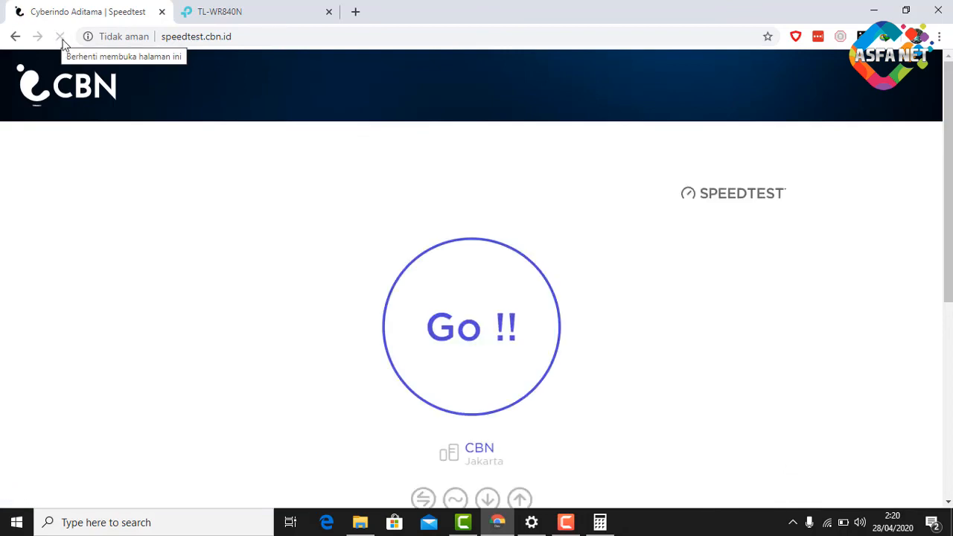
Step: Run a speed test (24 ms ping, 0.6 Mbps down, 0.3 Mbps up), then return to Bandwidth Control
left_click(480, 319)
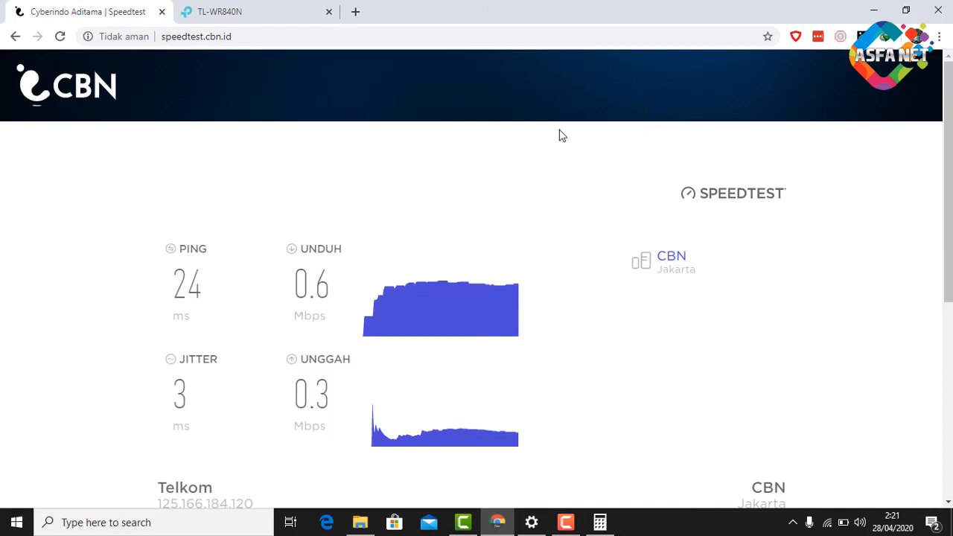
left_click(227, 10)
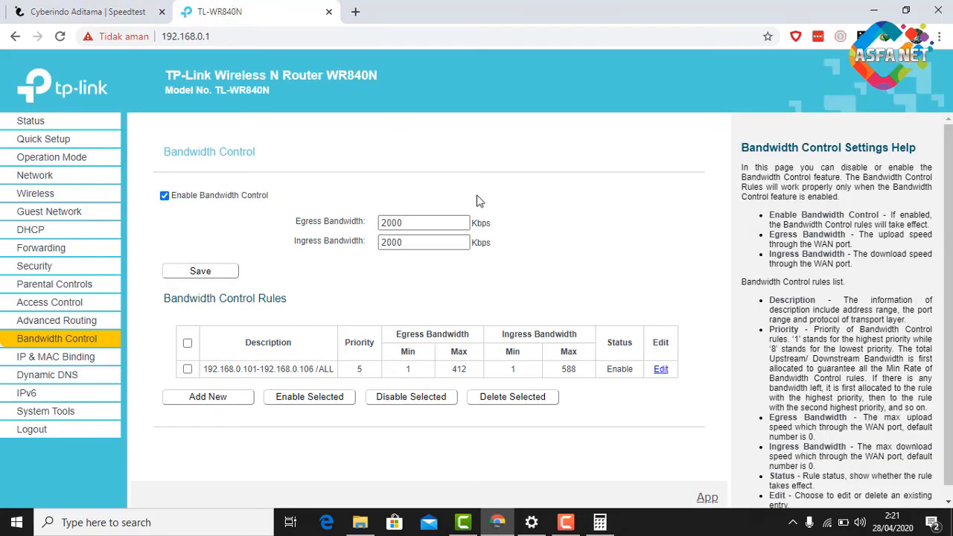